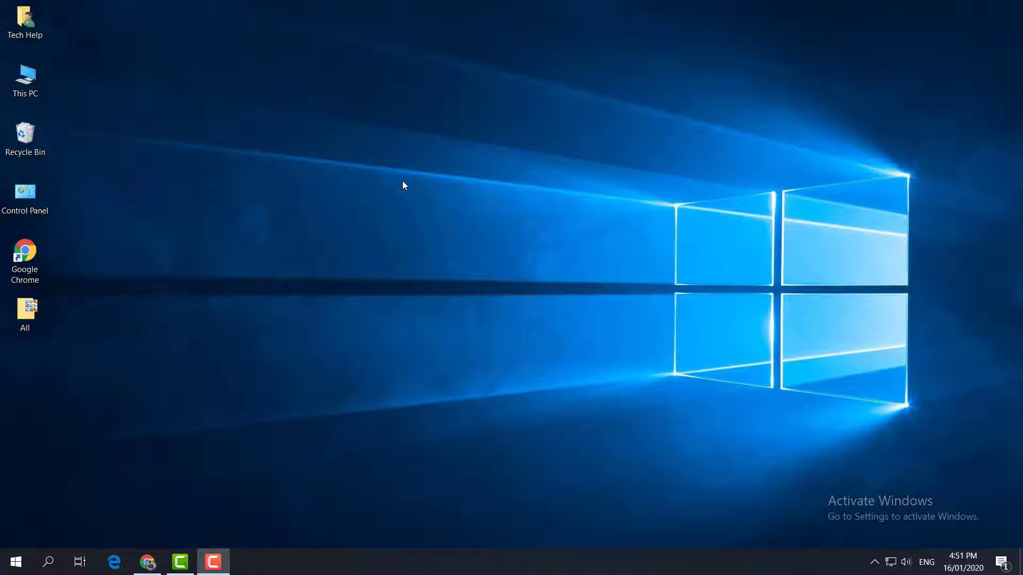
- Find VLC media player through the Windows search and launch it
click(46, 565)
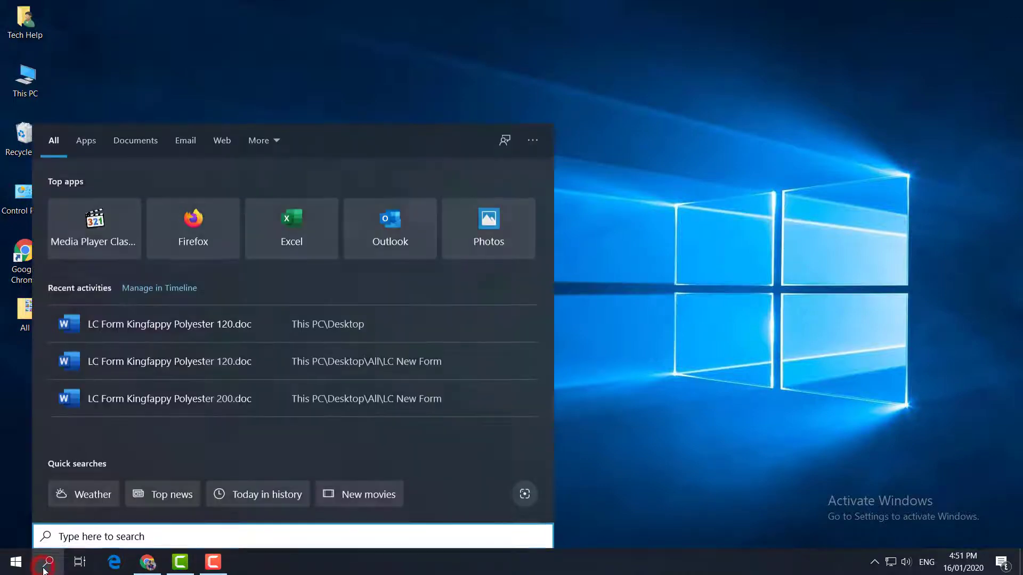
text(VLC)
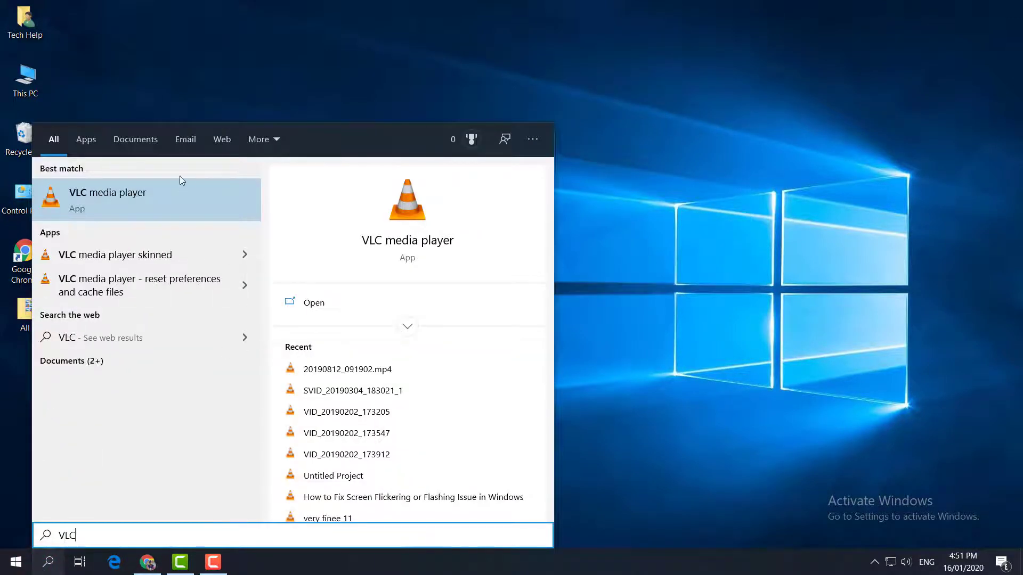
click(165, 190)
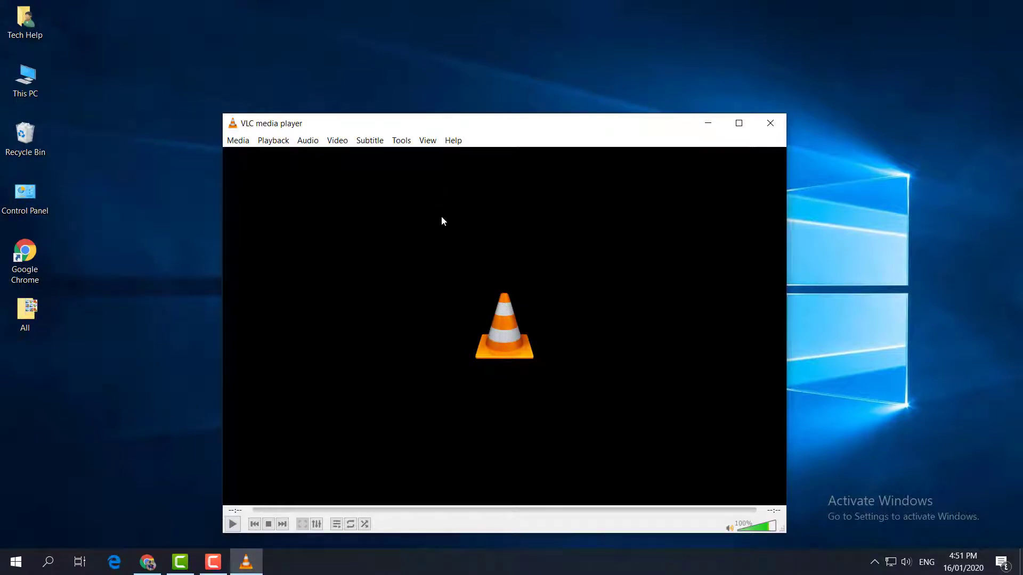
- In the full VLC preferences, set the Input / Codecs file caching to 1000 ms and save the preferences
click(400, 140)
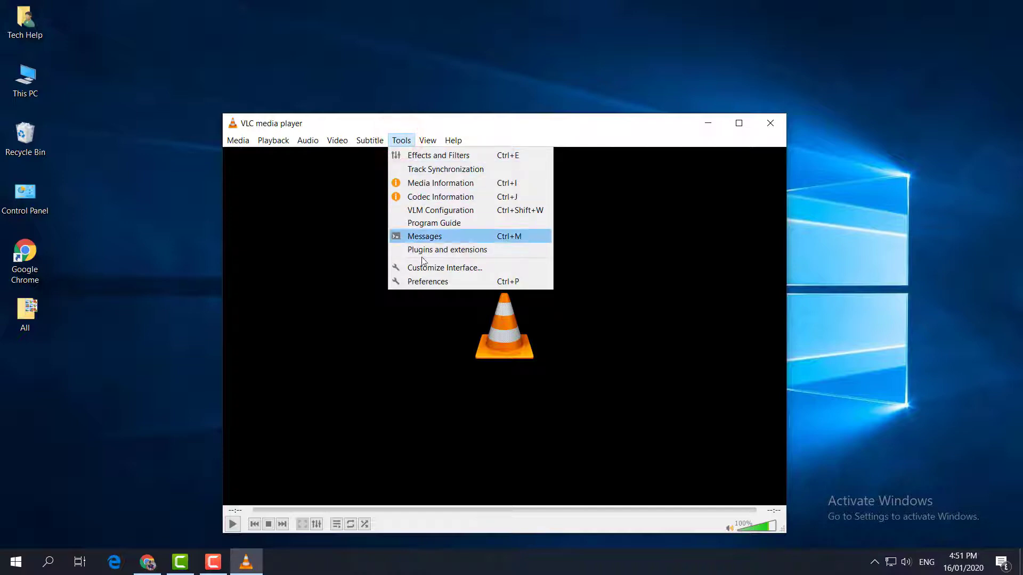
click(437, 282)
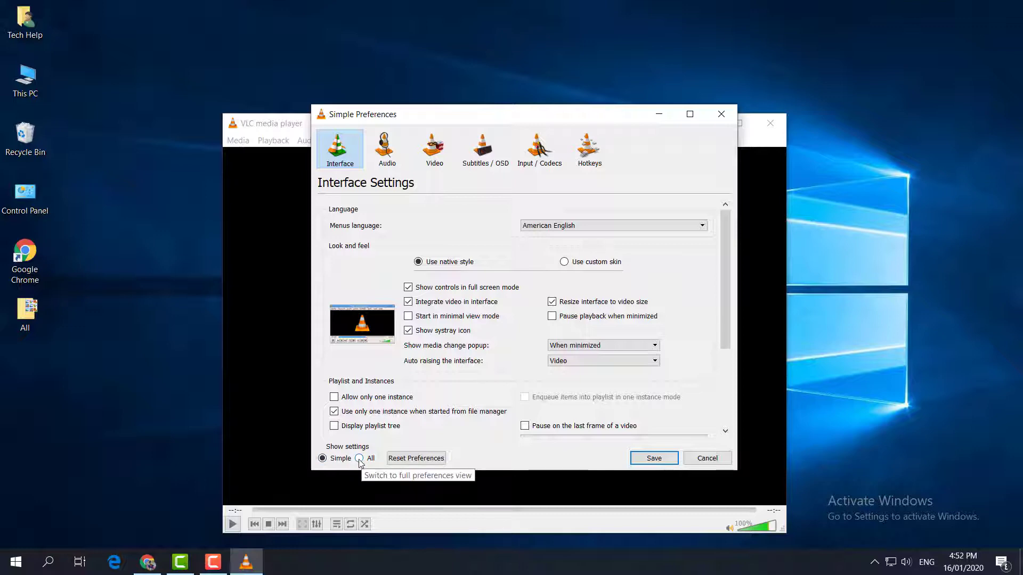
click(359, 458)
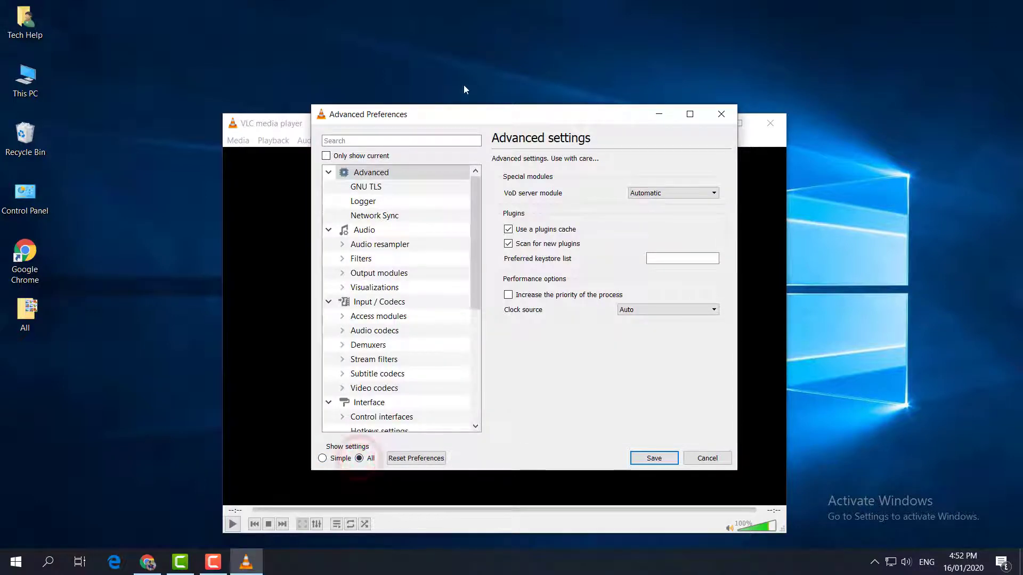
click(690, 114)
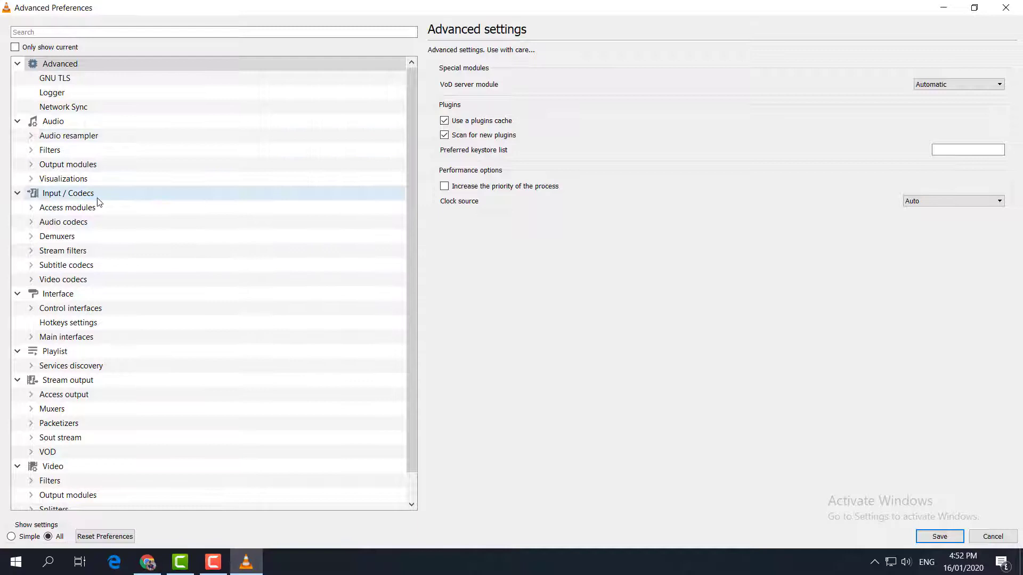
click(57, 197)
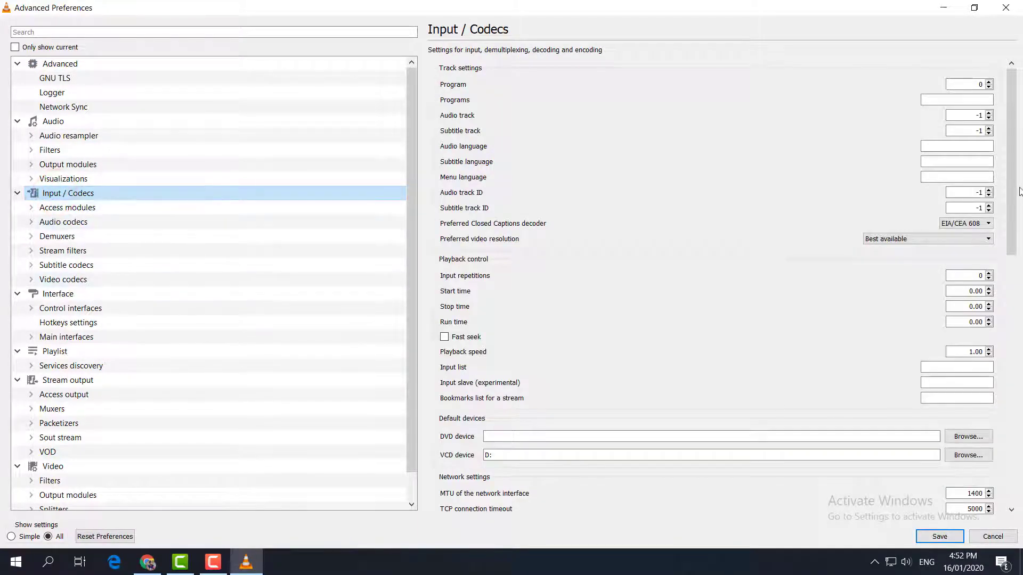
drag(1011, 188, 1015, 424)
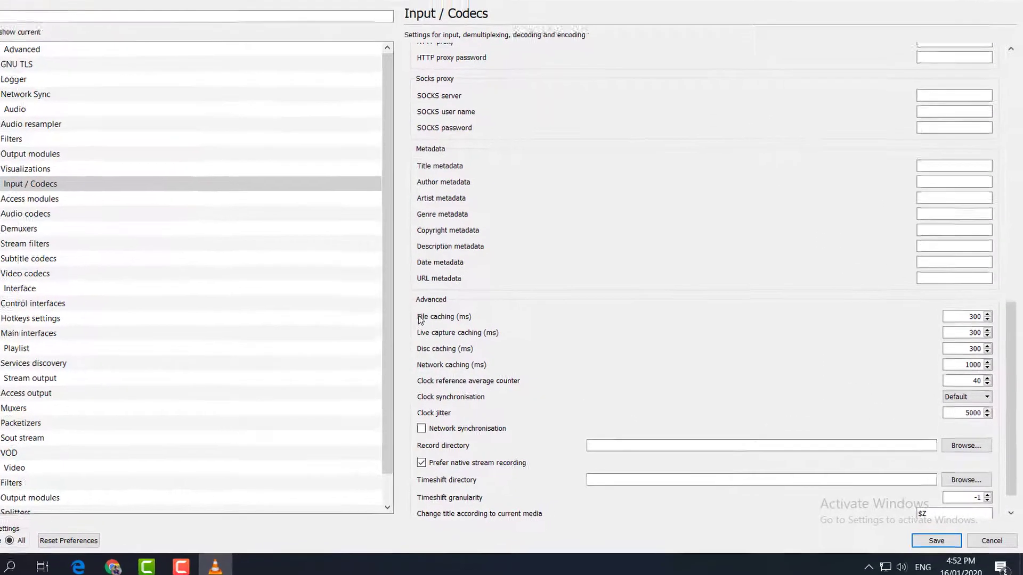
mouse_move(419, 318)
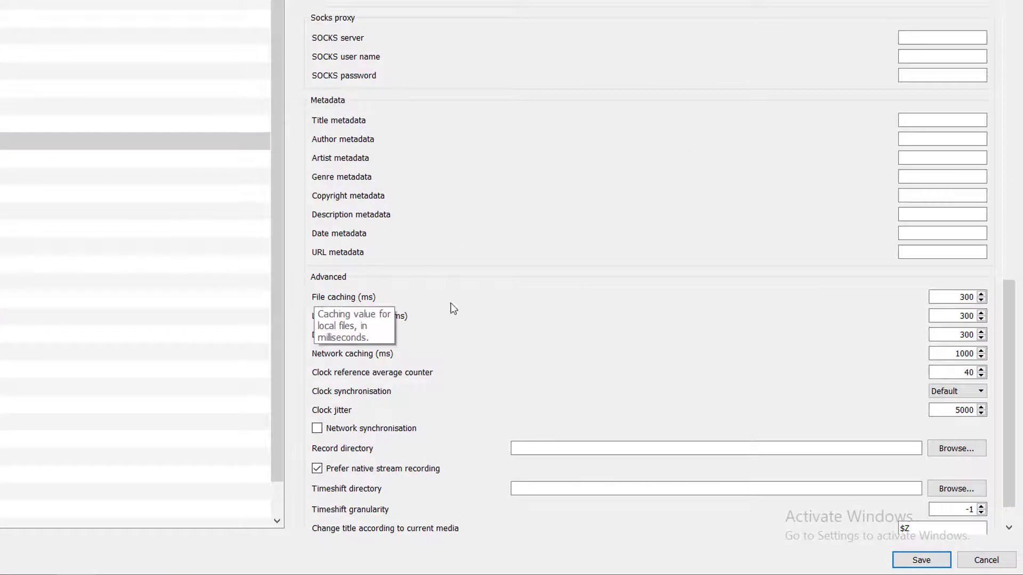
click(956, 296)
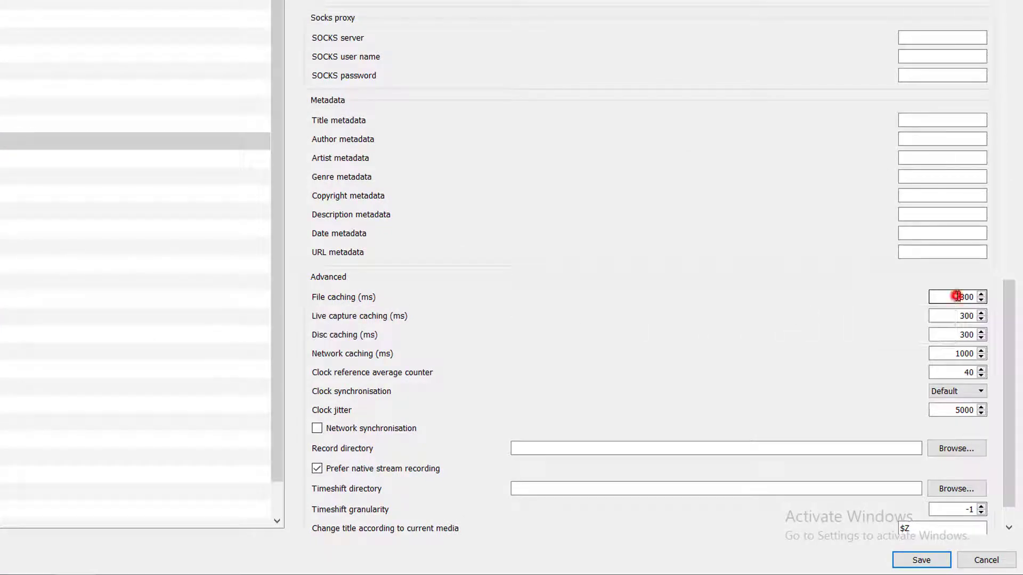
double_click(956, 297)
text(1000)
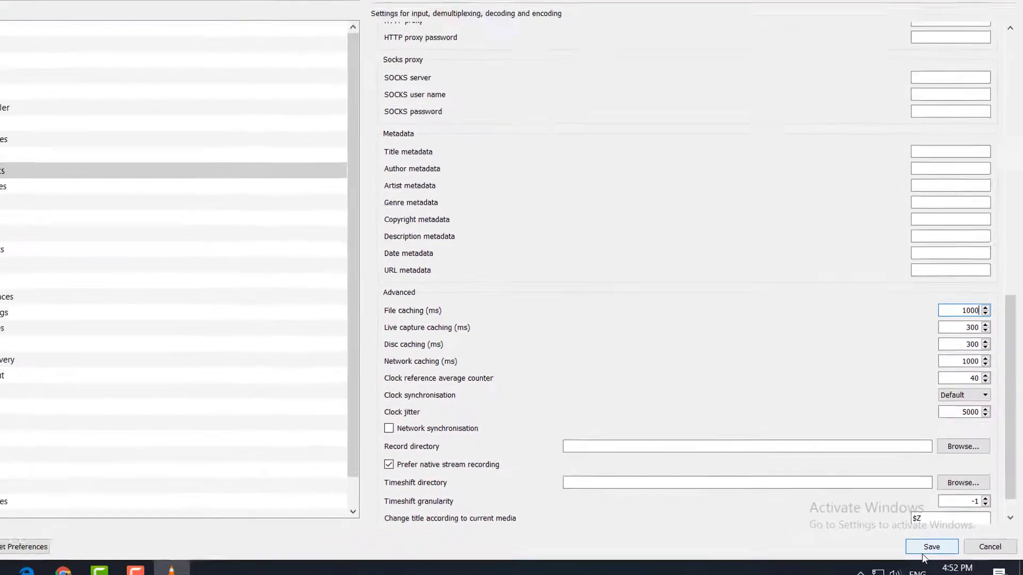
click(924, 551)
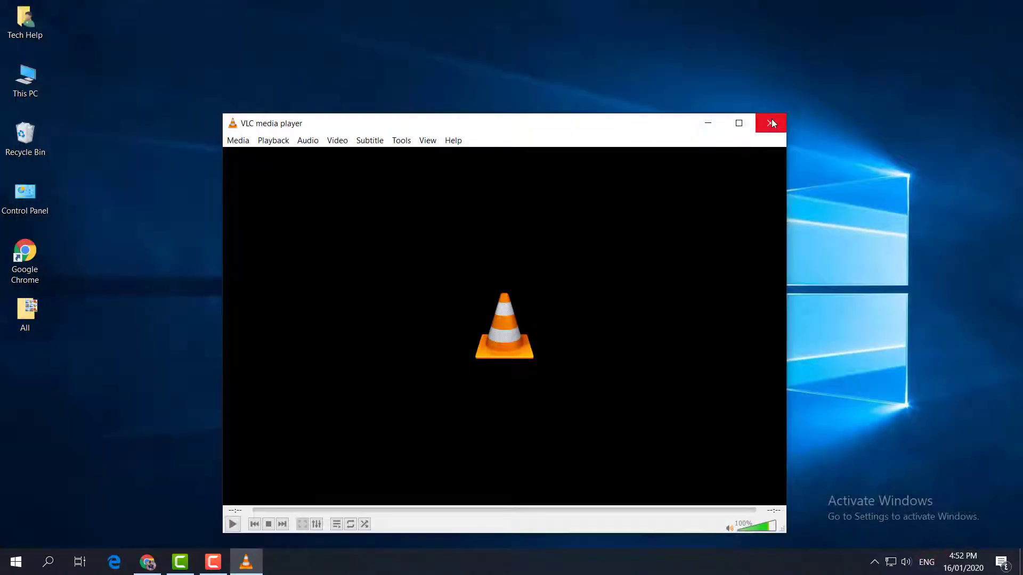
- Restart VLC media player by closing it and launching it again from the Windows search
click(772, 123)
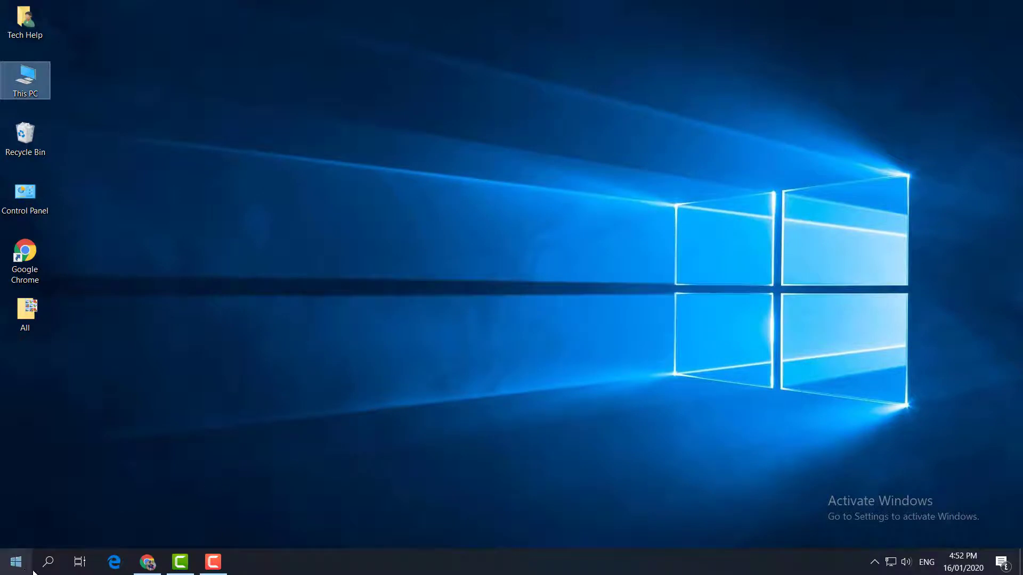
click(50, 566)
text(VLC)
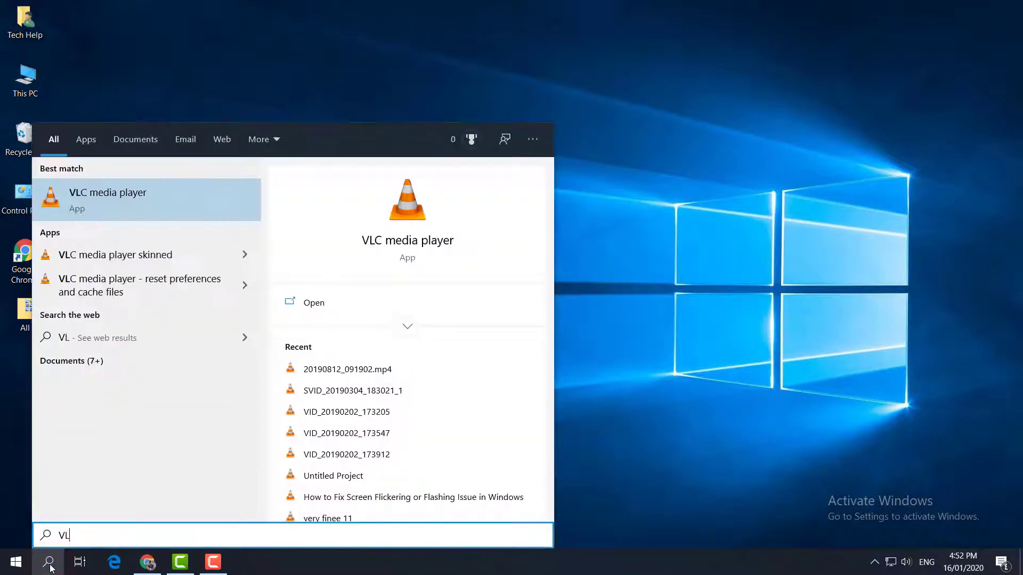
click(108, 212)
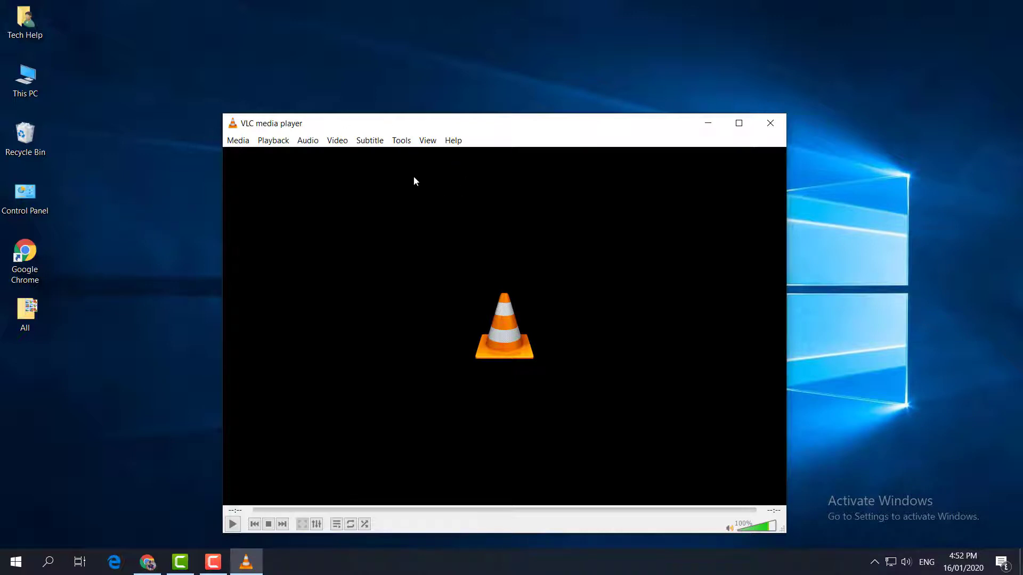
- Change the hardware-accelerated decoding option in the simple Input / Codecs preferences, save the preferences, and close VLC
click(404, 141)
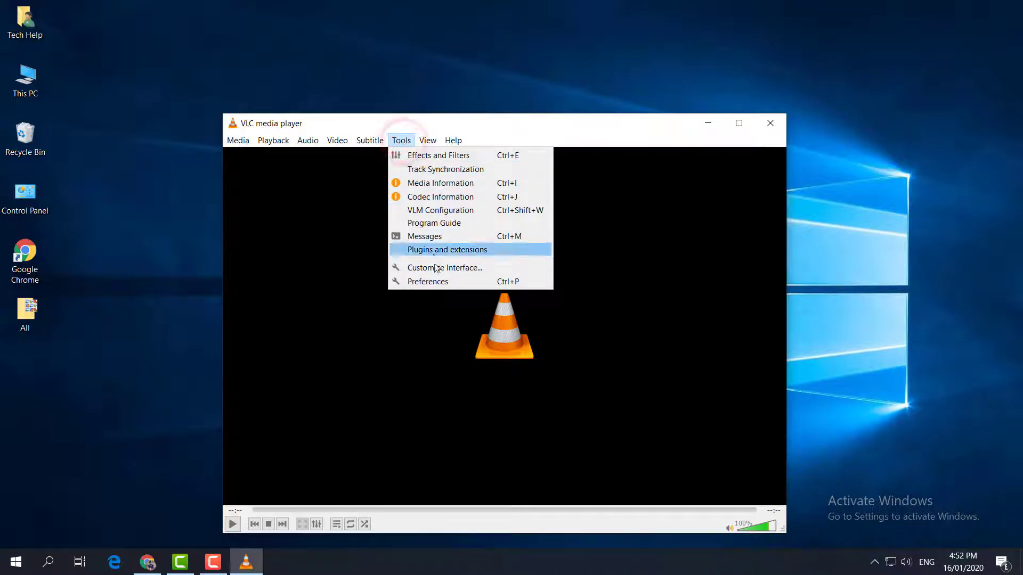
click(431, 280)
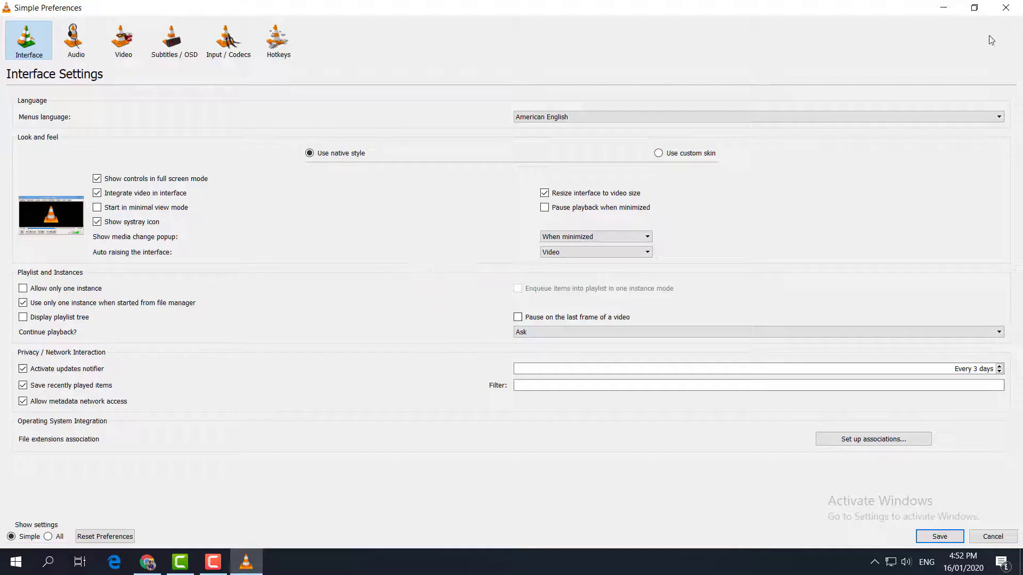
click(974, 8)
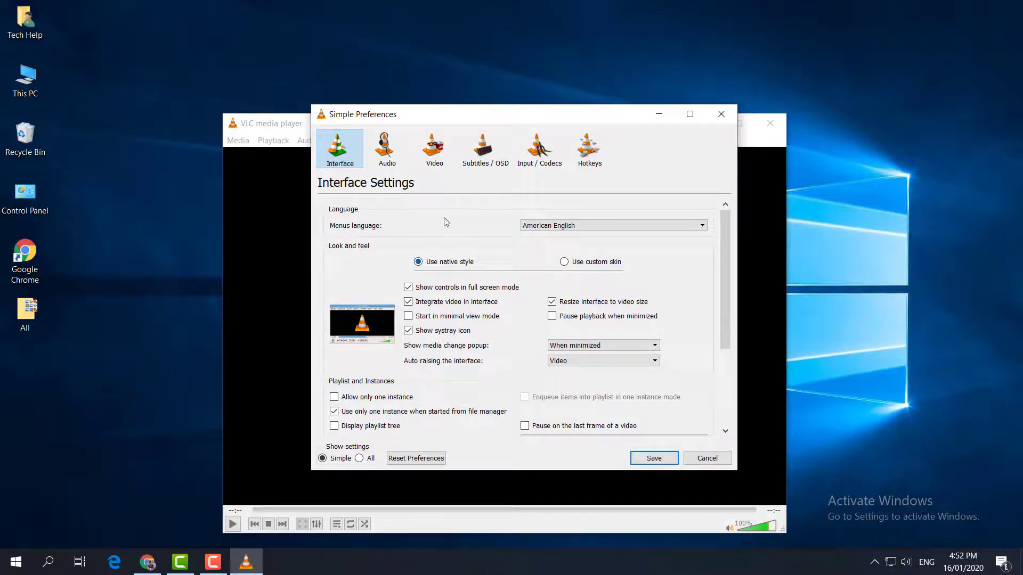
click(536, 162)
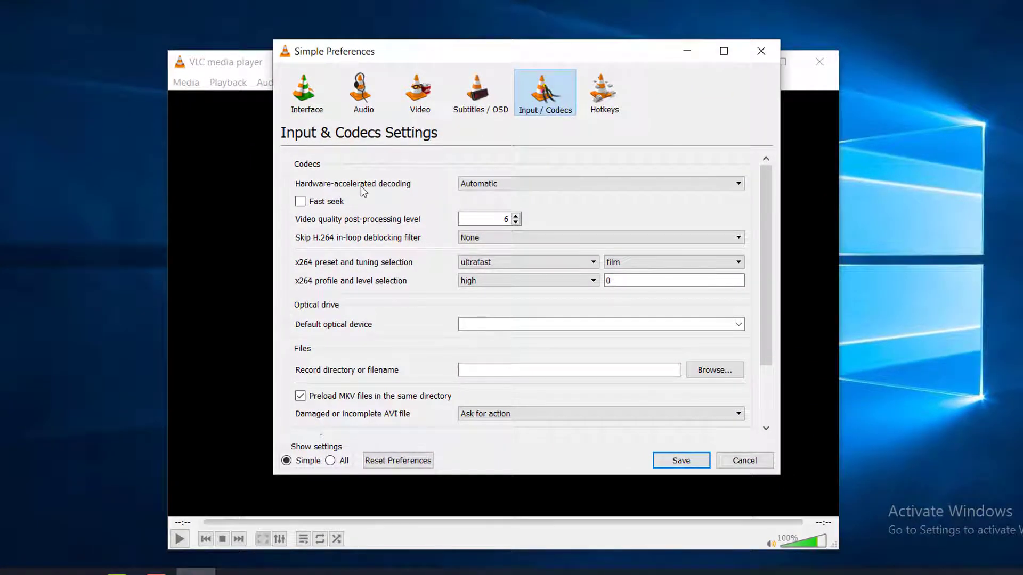
mouse_move(361, 187)
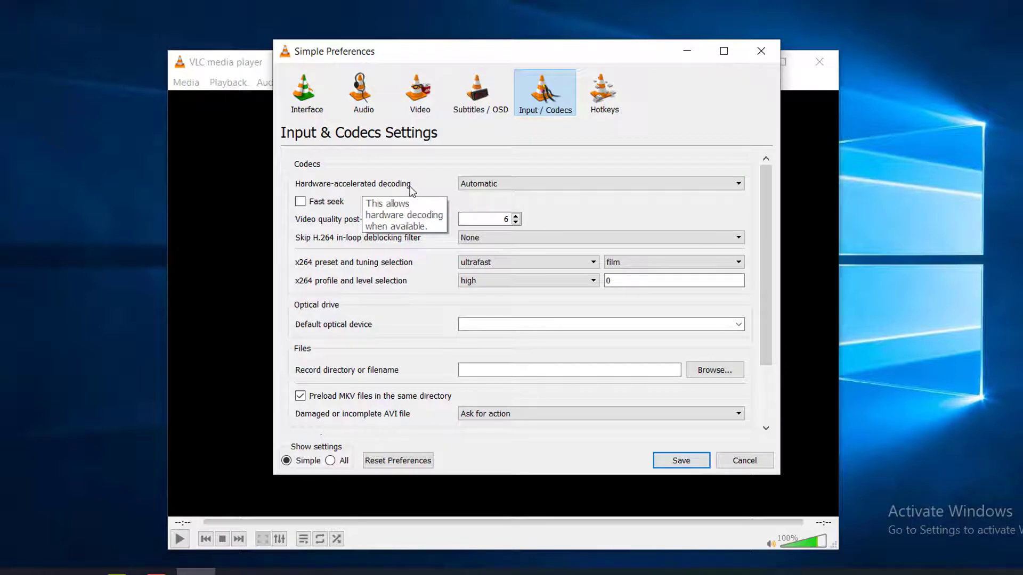
click(533, 184)
click(470, 227)
click(685, 461)
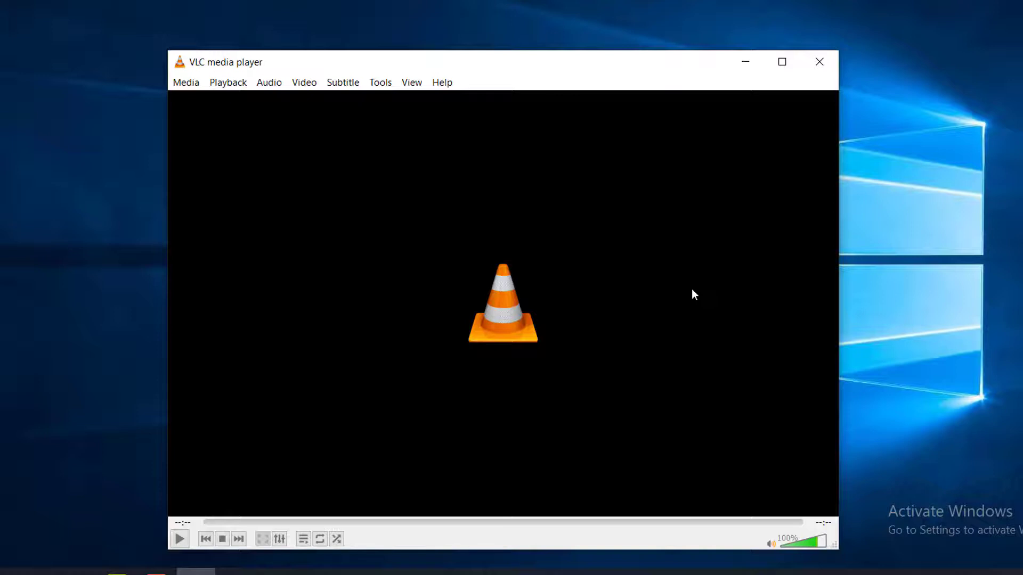
click(818, 71)
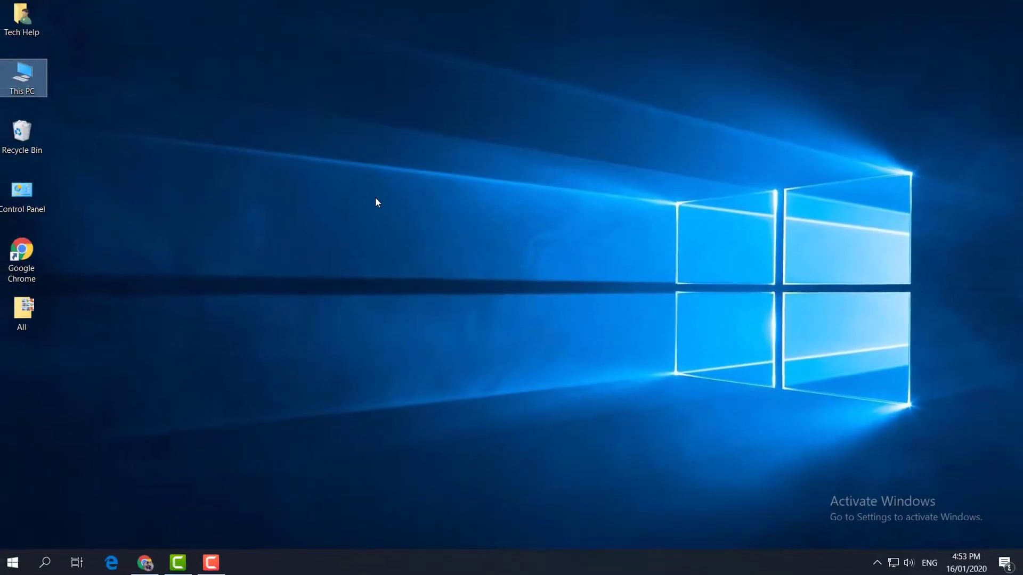
- Open Computer Management for This PC and expand the display adapters in Device Manager
right_click(29, 81)
click(66, 121)
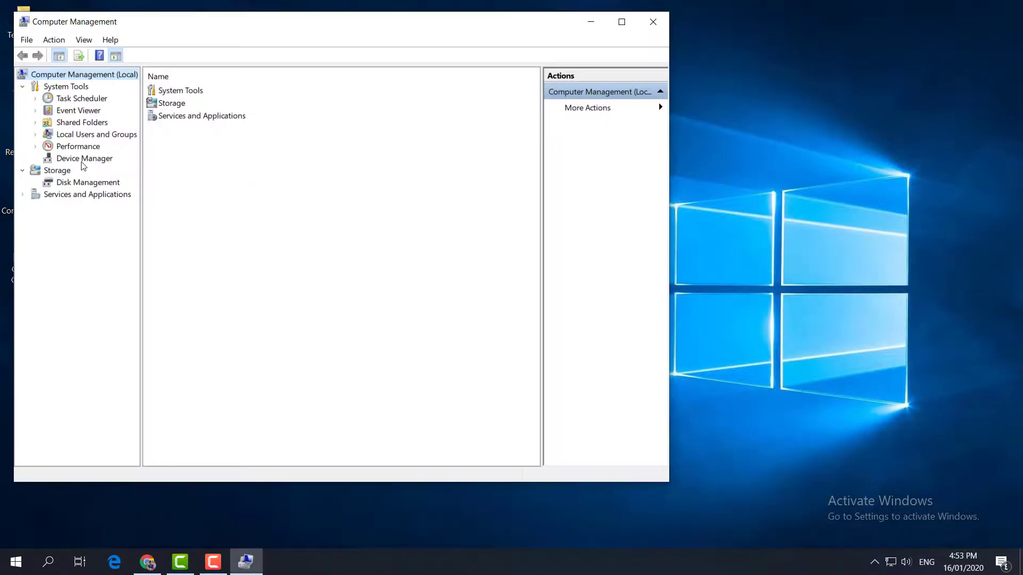
click(84, 159)
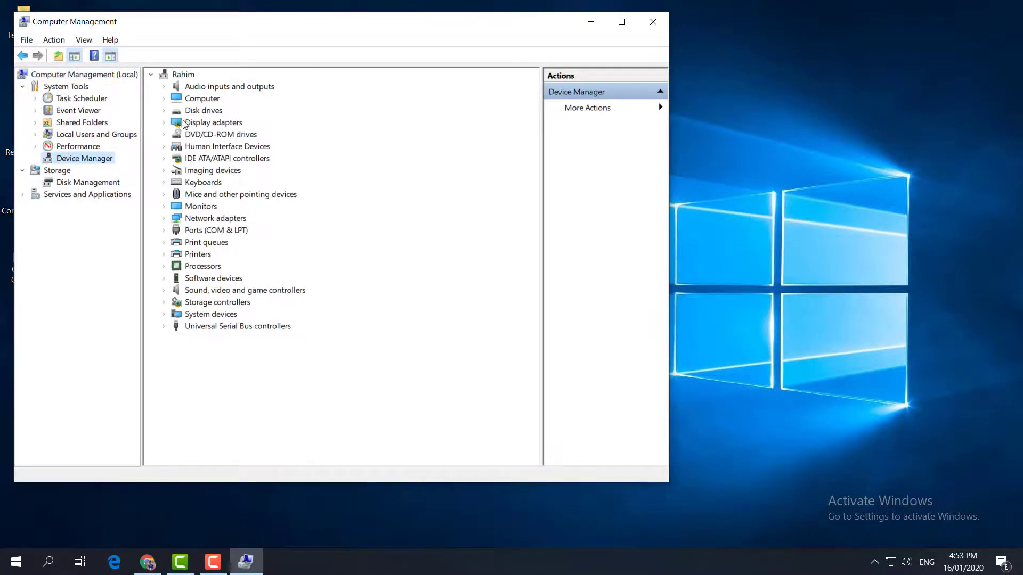
click(164, 123)
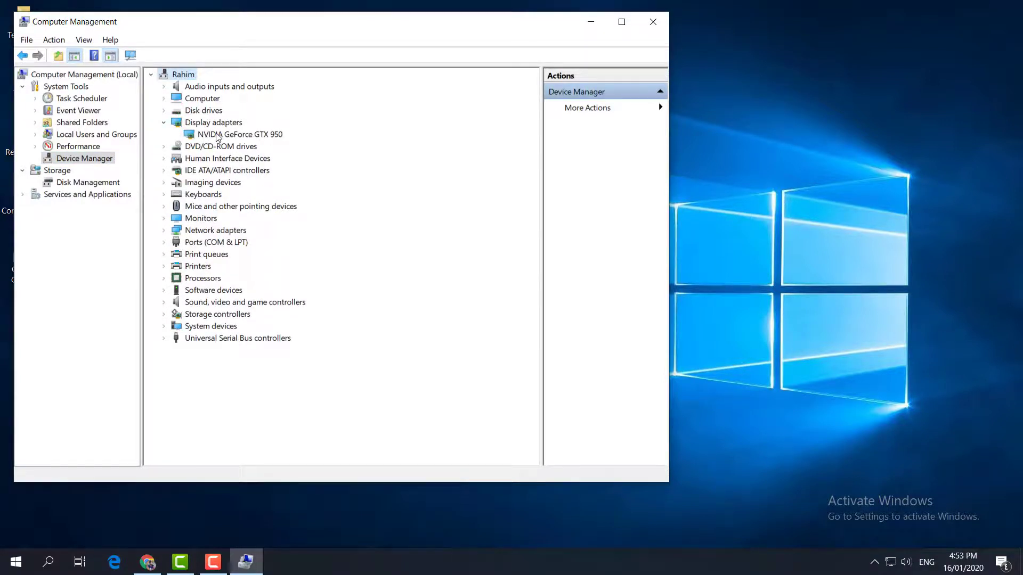
- Start a manual driver update for the NVIDIA GeForce GTX 950 and select the available driver dated 20/11/2019
click(218, 137)
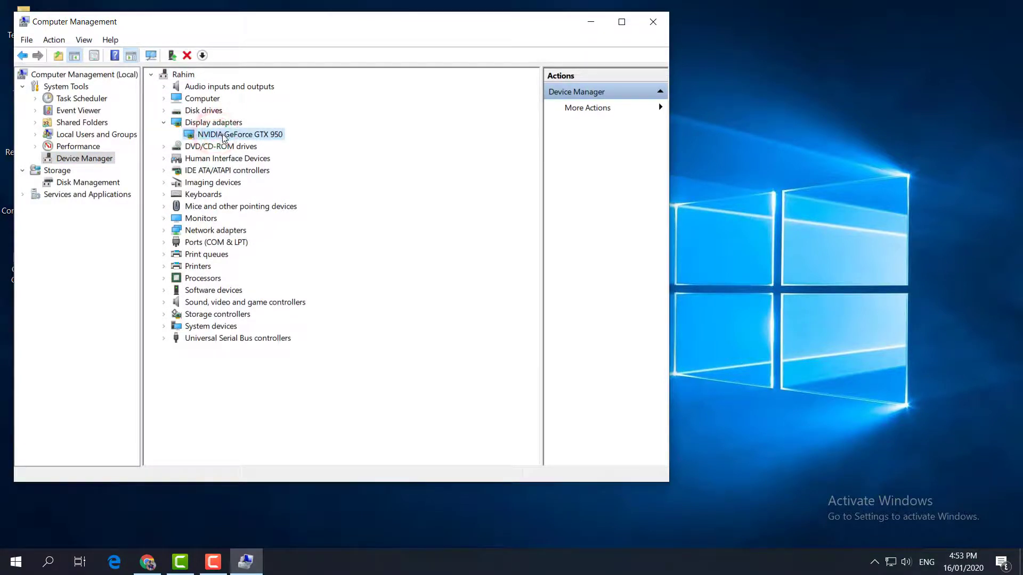
right_click(223, 134)
click(249, 142)
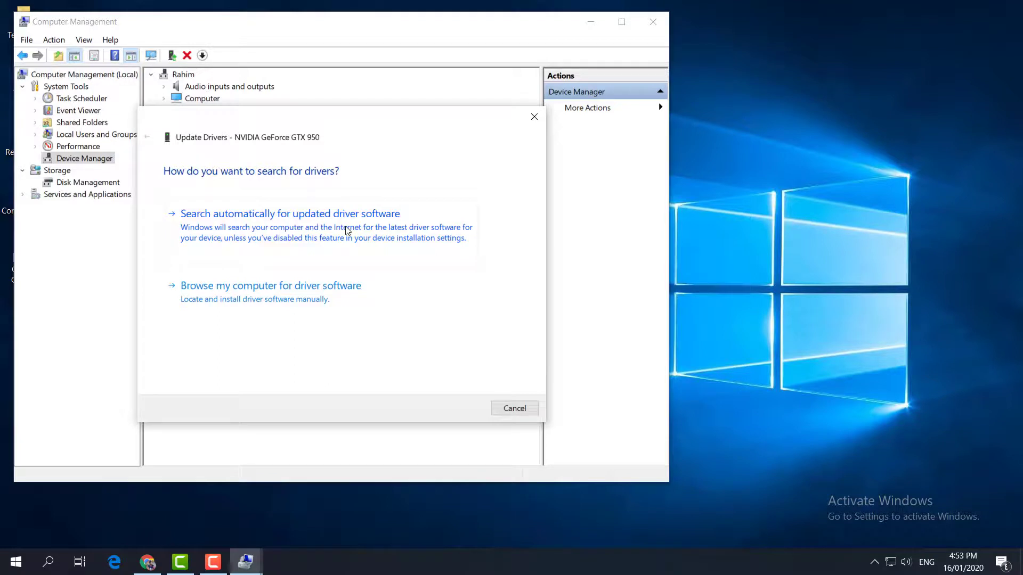
click(263, 296)
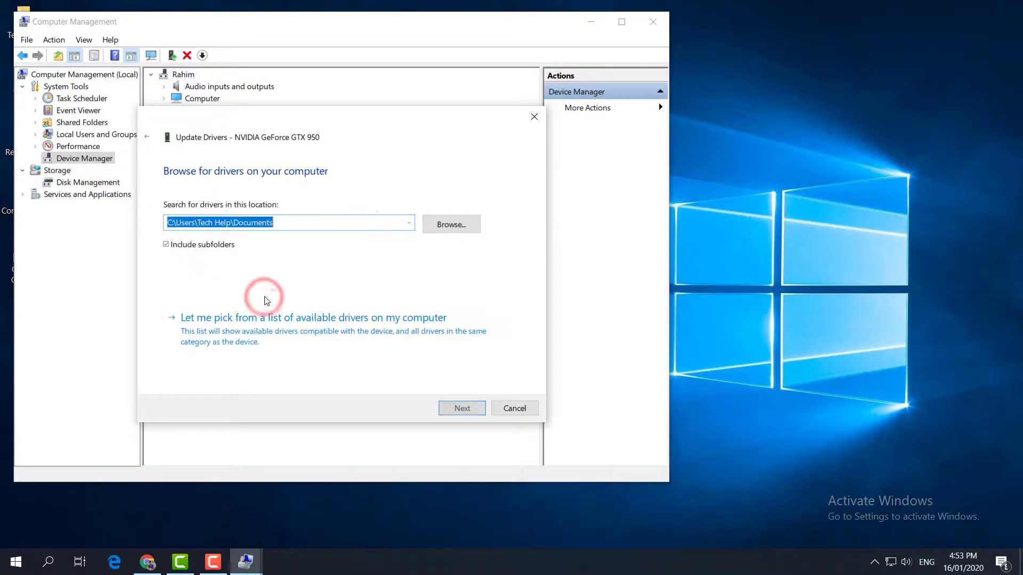
click(243, 334)
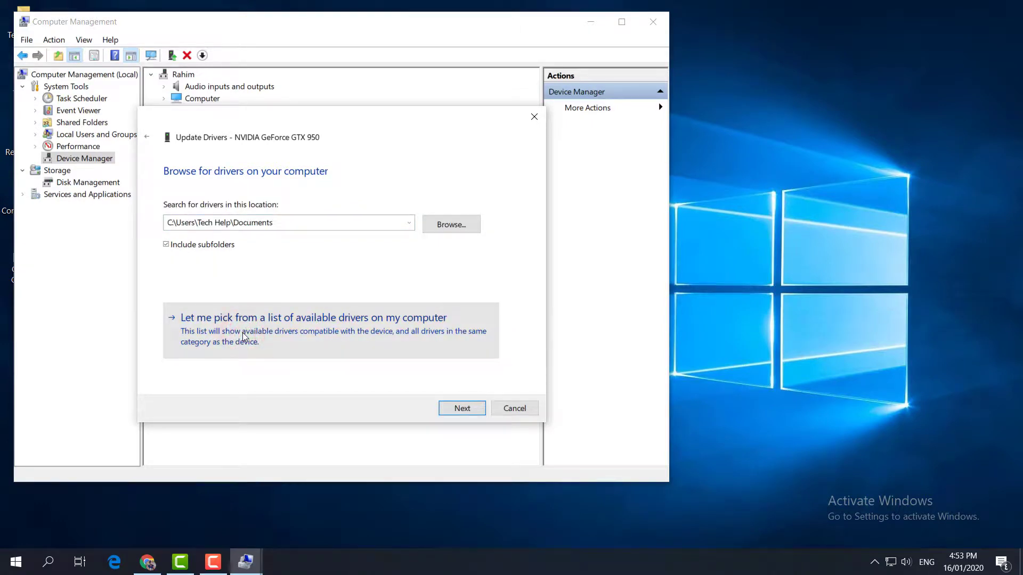
click(317, 313)
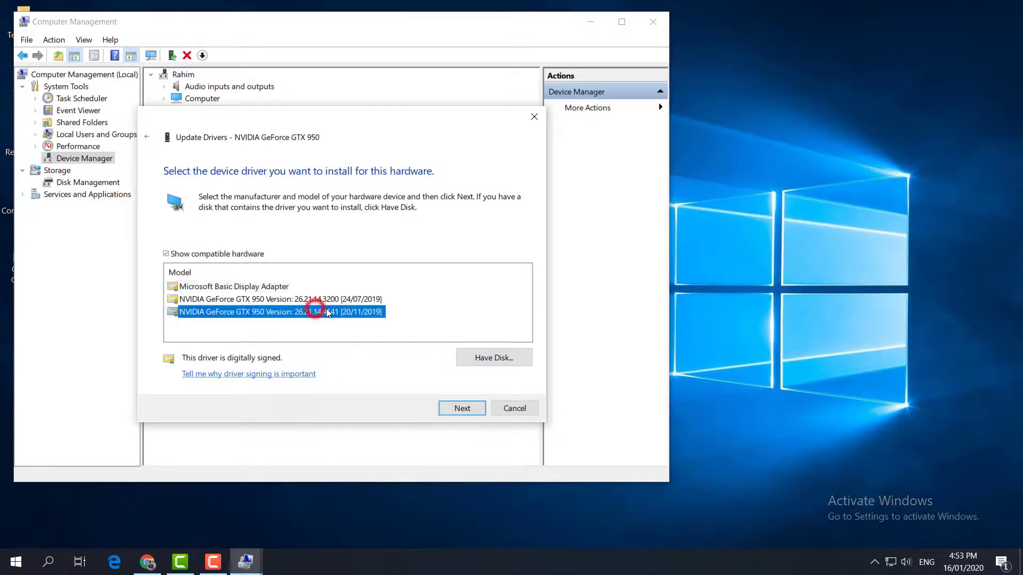